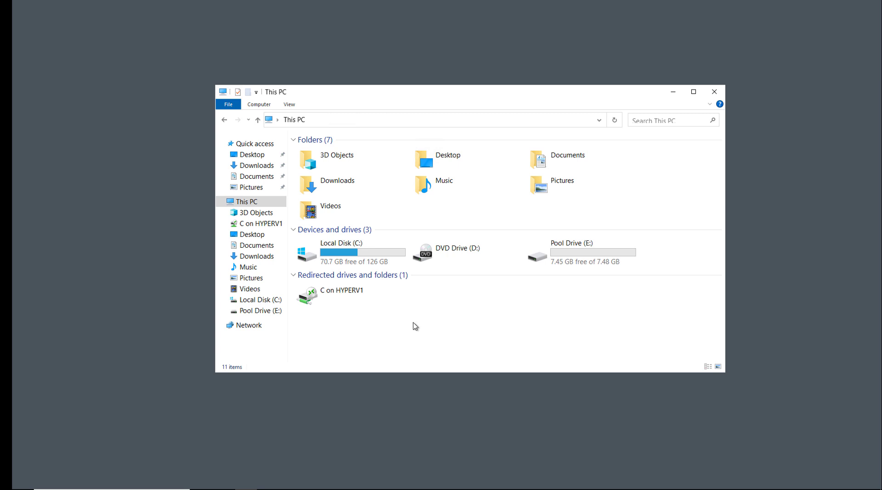
# Open the Test file in C:\Encrypt in Notepad, close it, and return to Local Disk (C:).
pyautogui.doubleClick(347, 252)
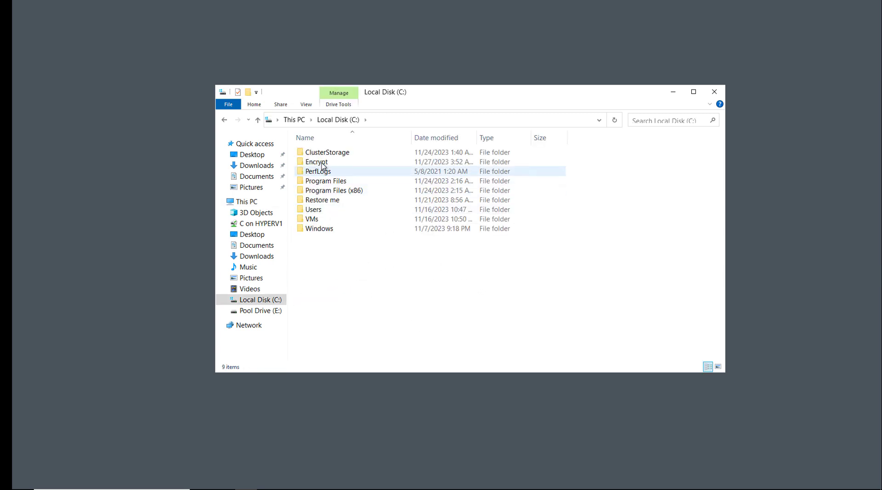
pyautogui.doubleClick(343, 163)
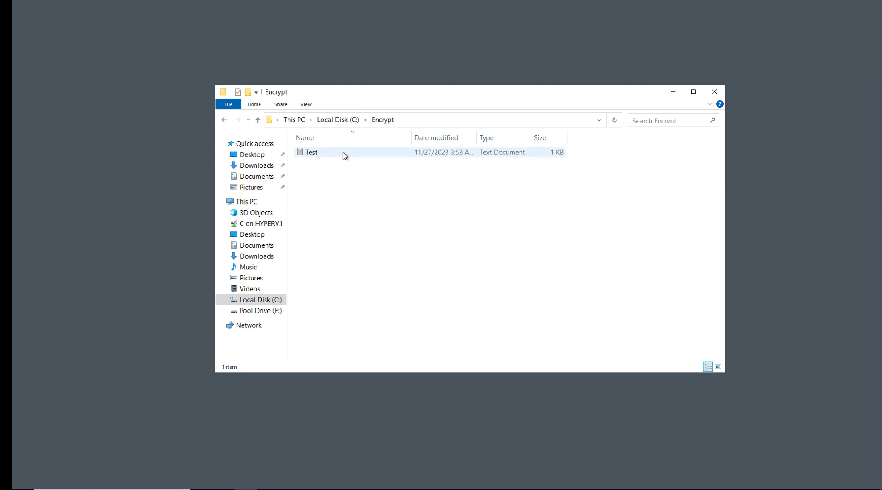
pyautogui.doubleClick(345, 155)
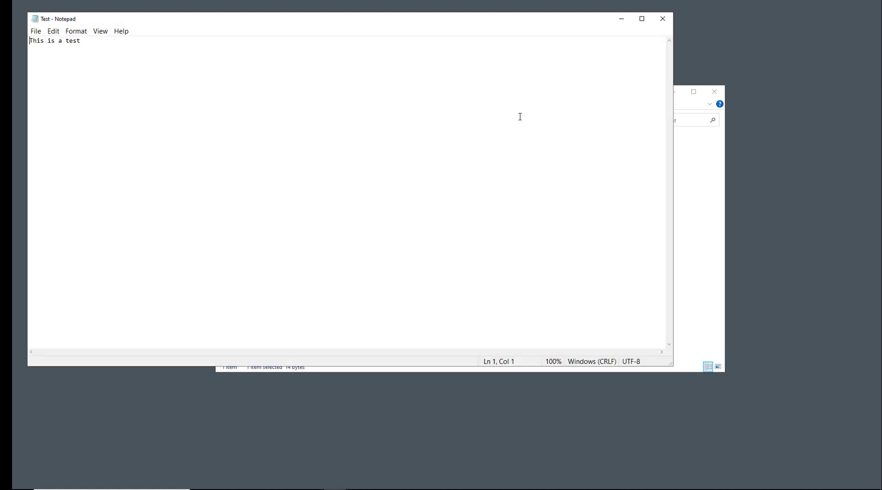
pyautogui.click(663, 19)
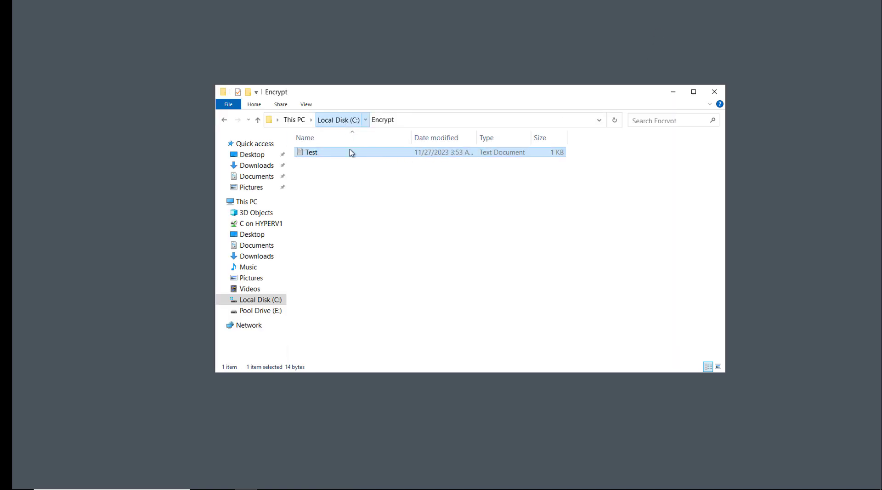
pyautogui.press('BackSpace')
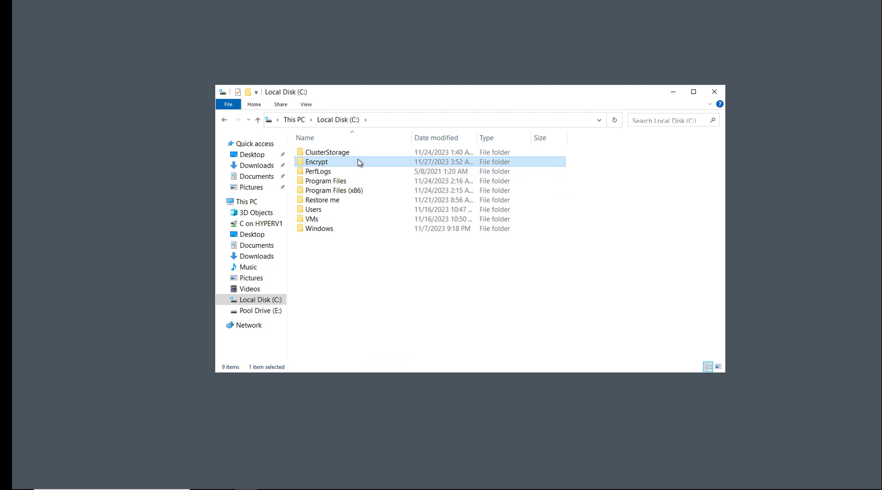
# Tick 'Encrypt contents to secure data' in the Encrypt folder's Advanced Attributes, applying to this folder only.
pyautogui.rightClick(358, 159)
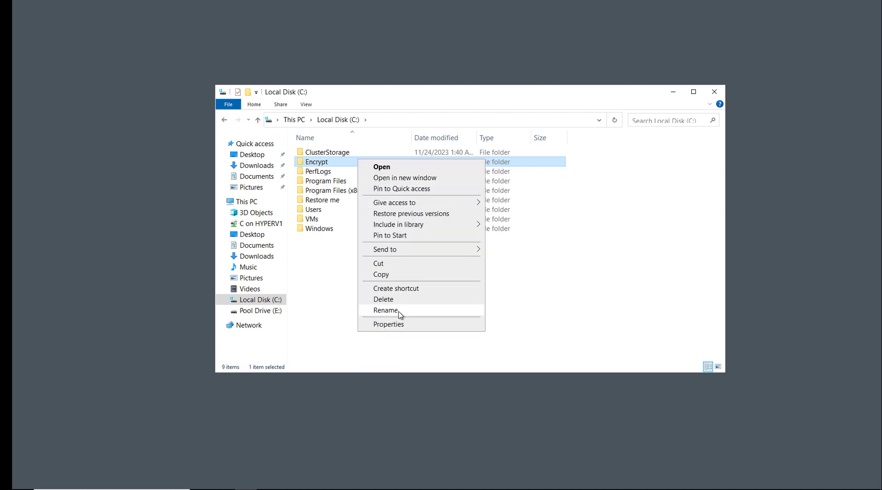
pyautogui.click(396, 326)
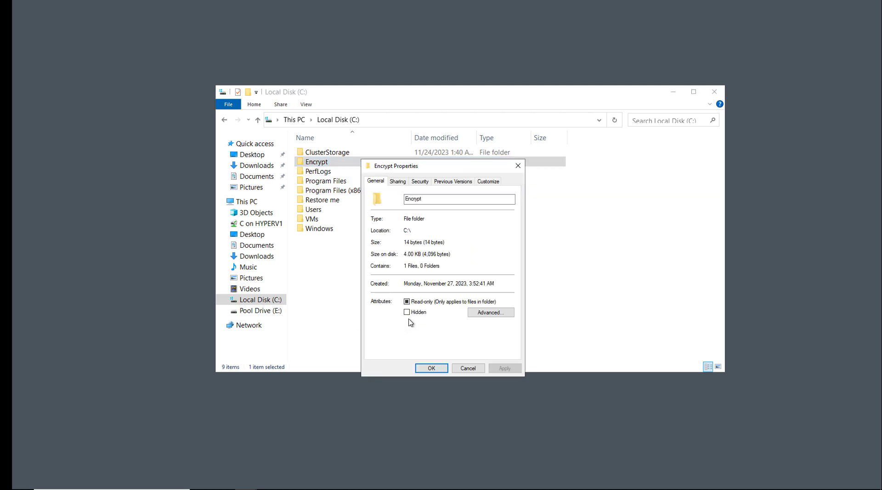
pyautogui.click(500, 316)
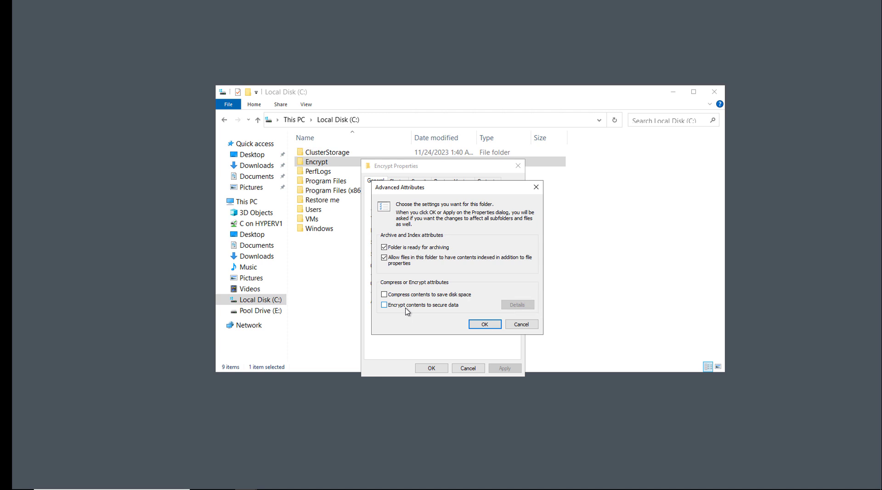
pyautogui.click(391, 306)
pyautogui.click(478, 325)
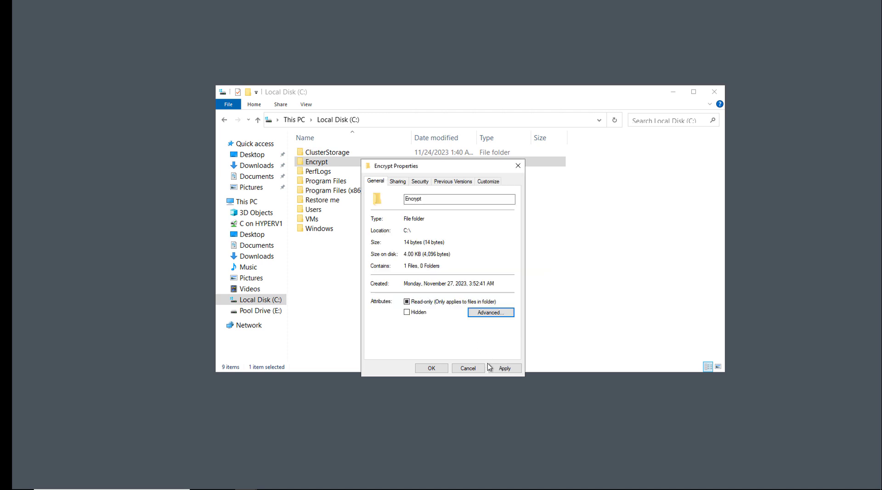
pyautogui.click(502, 370)
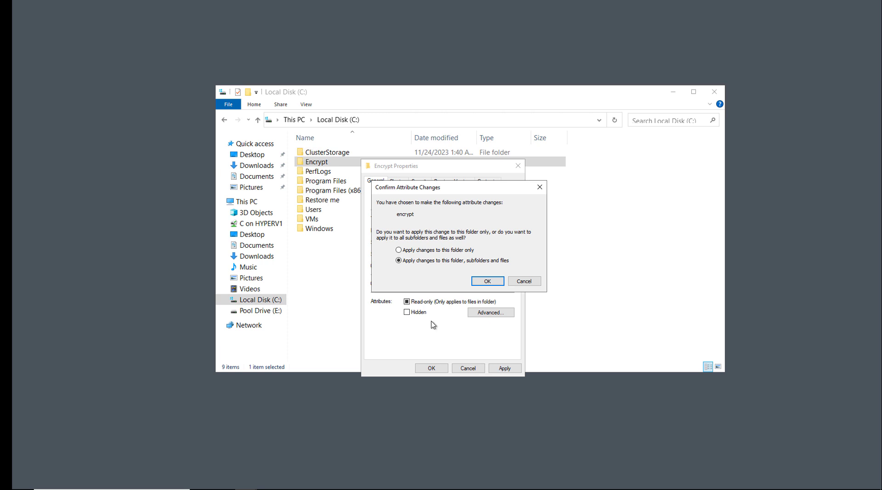
pyautogui.click(423, 252)
# Commit the folder-only encryption, then review the allowed user and recovery certificate under Details.
pyautogui.click(489, 282)
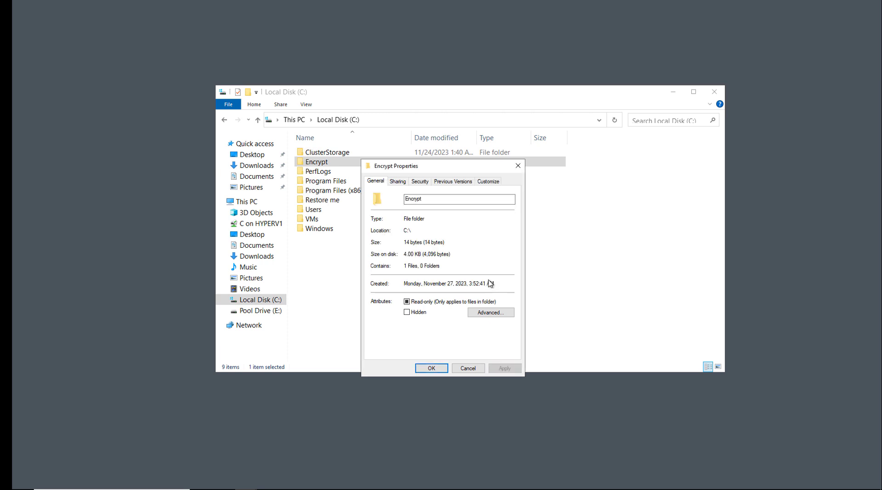
pyautogui.click(504, 369)
pyautogui.click(490, 313)
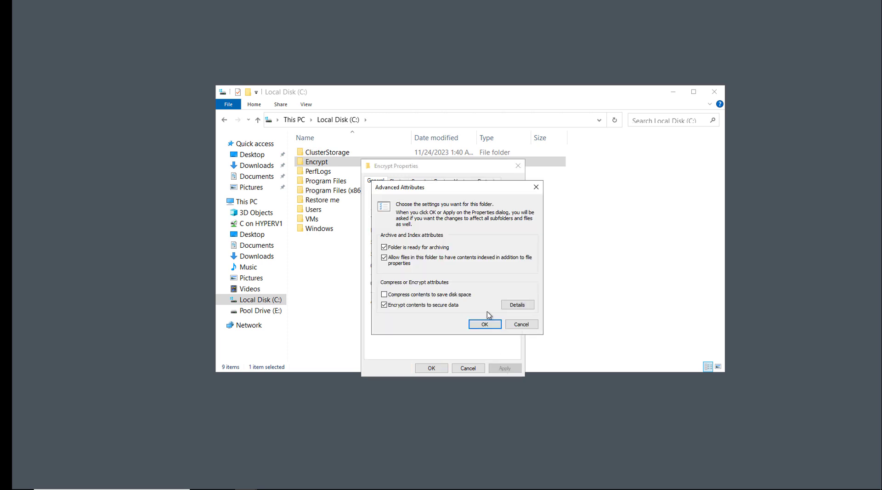
pyautogui.click(517, 306)
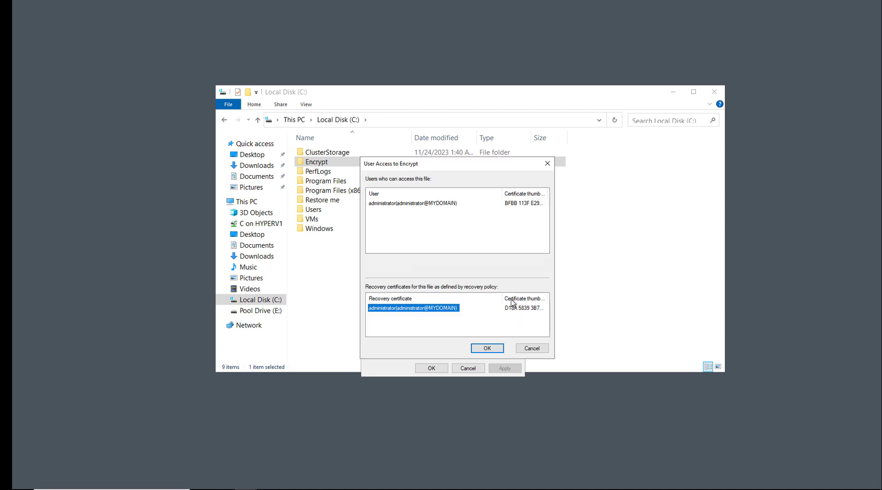
pyautogui.click(431, 205)
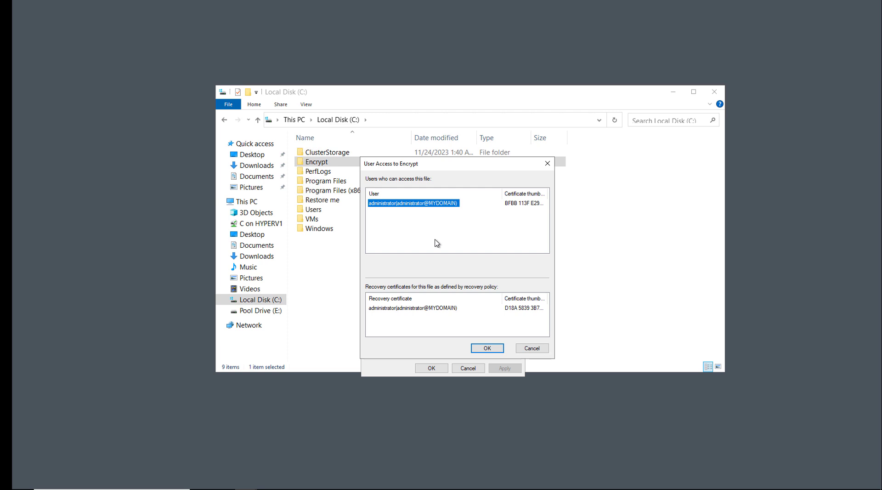
pyautogui.click(418, 308)
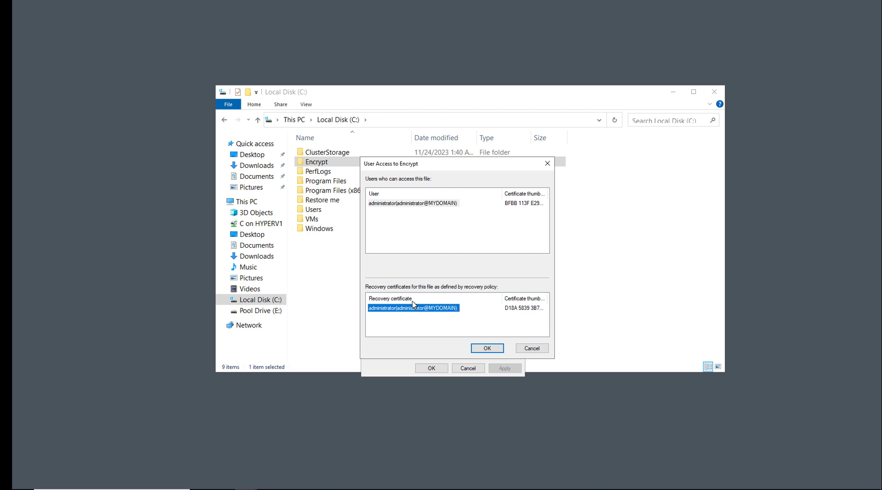
pyautogui.click(490, 348)
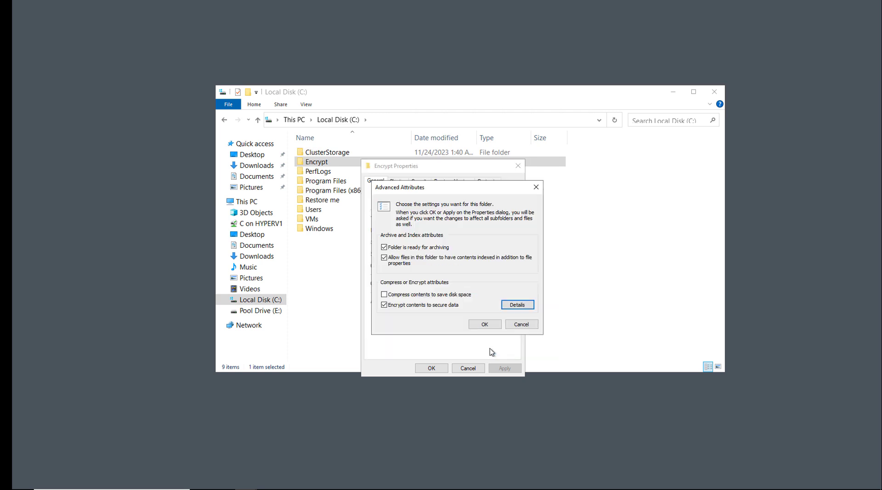
pyautogui.click(484, 325)
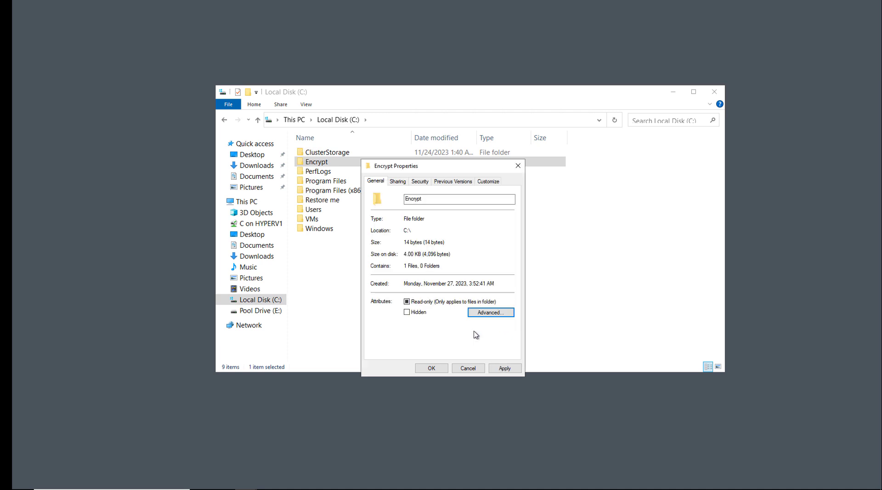
# Close the folder's Properties and rerun mmc from Command Prompt to open an empty console.
pyautogui.click(434, 369)
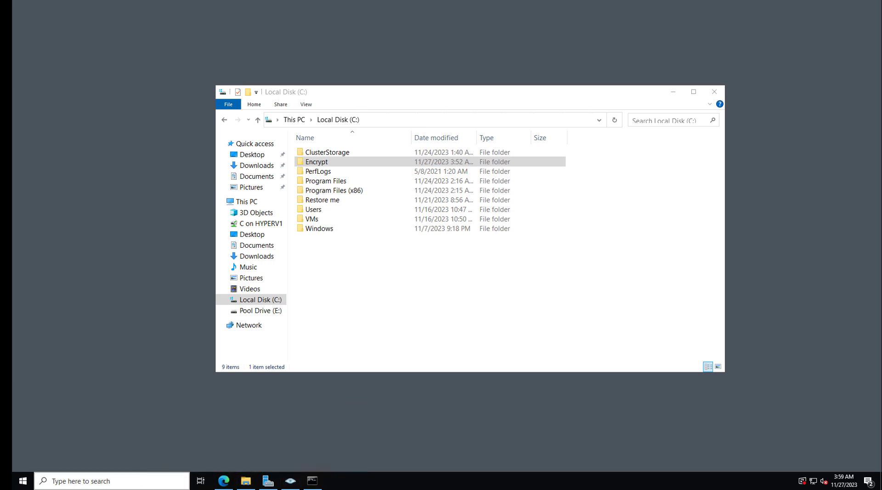
pyautogui.click(312, 481)
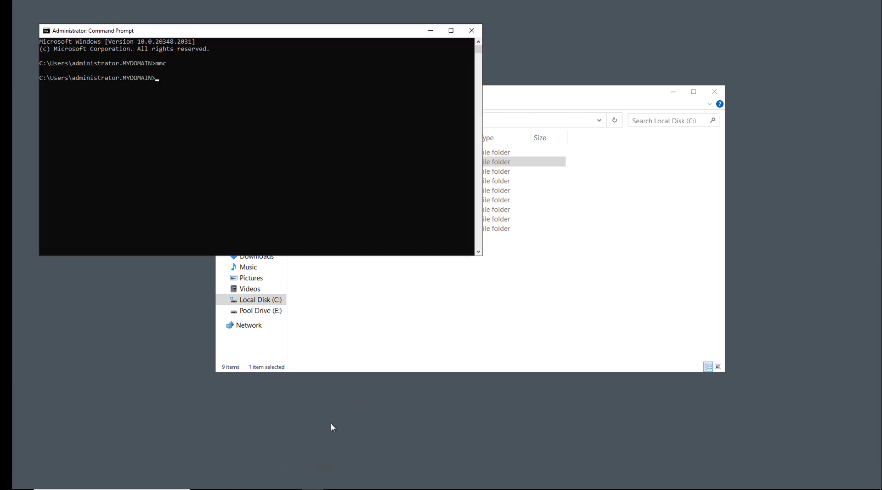
pyautogui.press('Up')
pyautogui.press('Return')
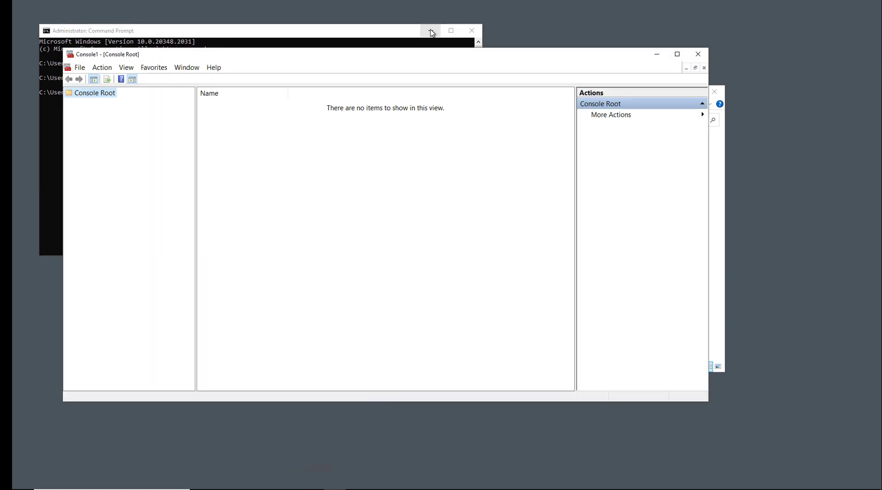
# Add the Certificates snap-in for My user account through File > Add/Remove Snap-in.
pyautogui.click(431, 30)
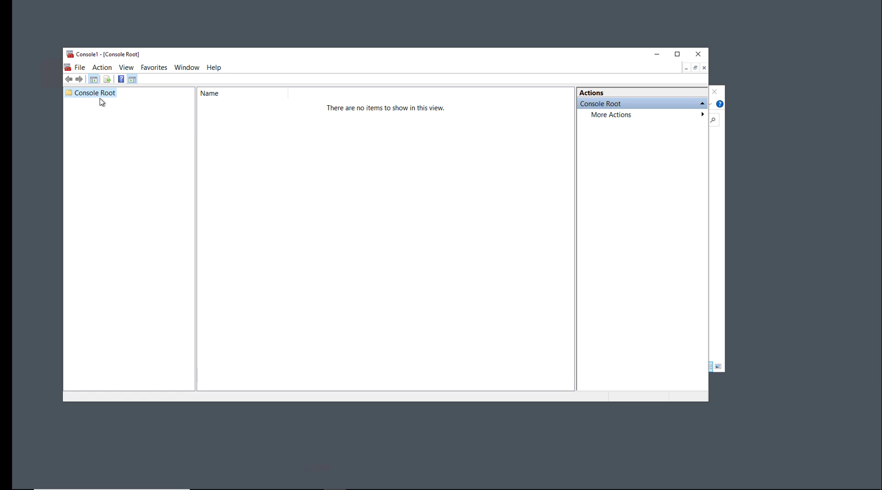
pyautogui.click(81, 68)
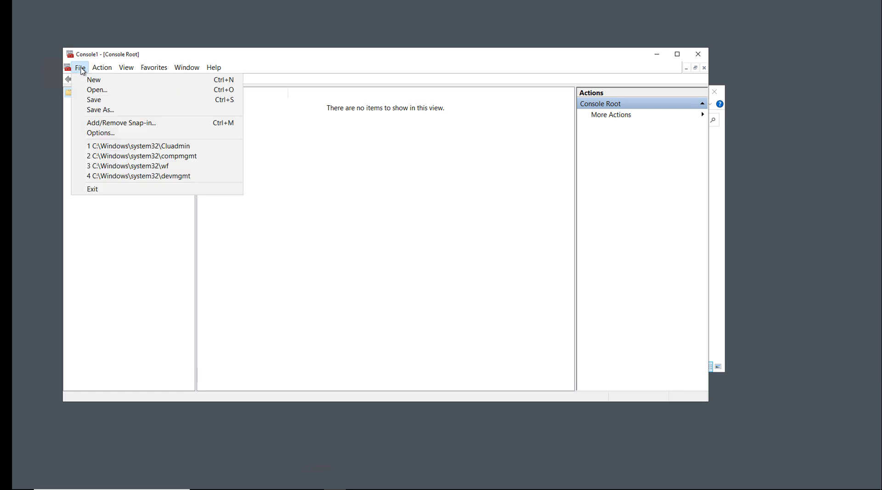
pyautogui.click(121, 123)
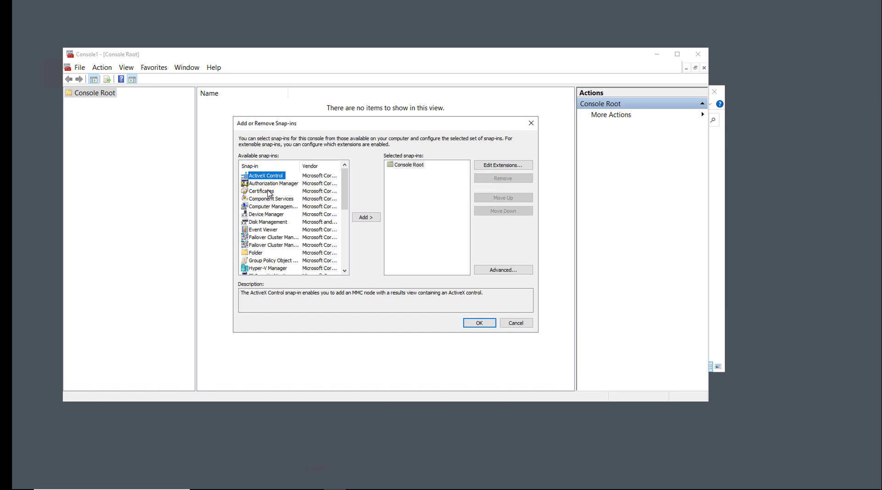
pyautogui.doubleClick(269, 191)
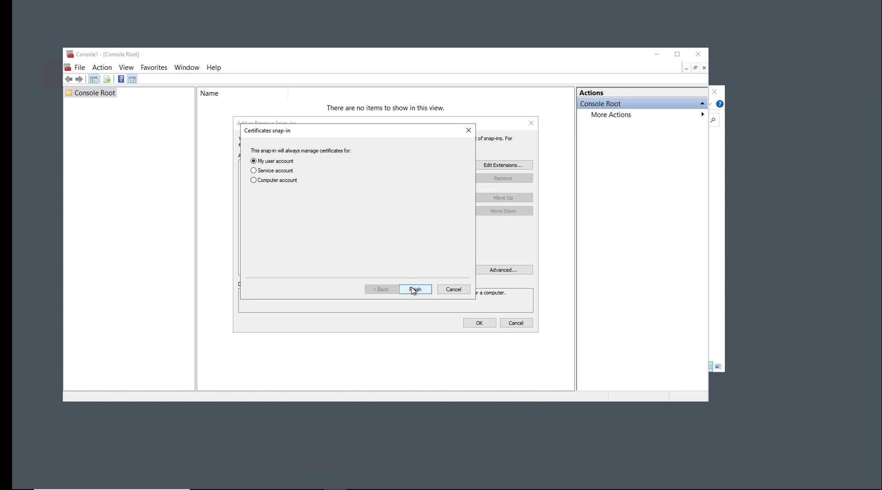
pyautogui.click(412, 290)
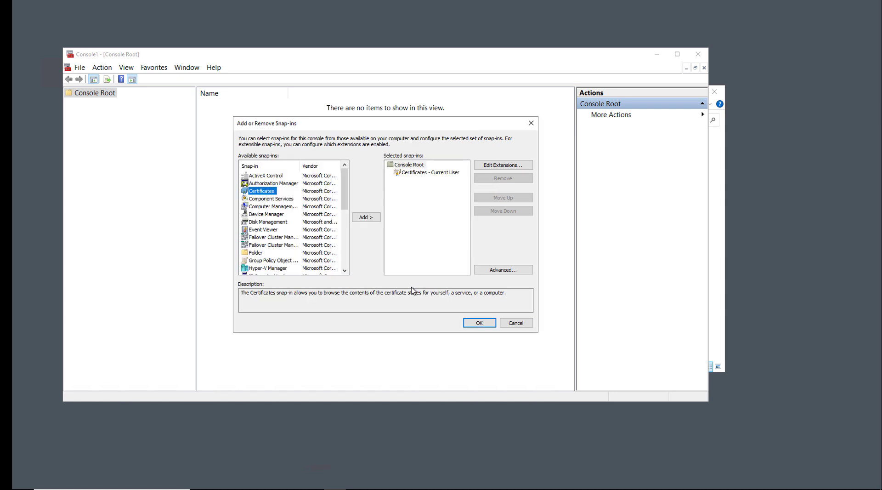
pyautogui.click(472, 325)
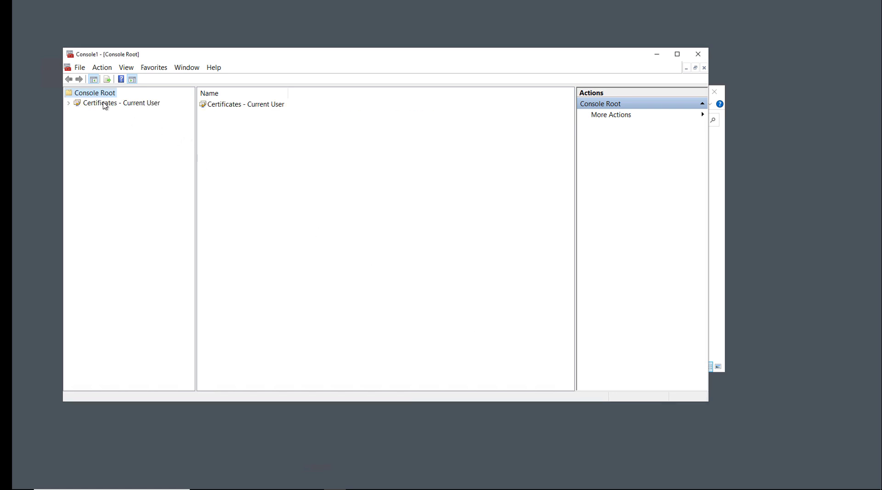
# Open Personal certificates, select the administrator certificate, and widen Intended Purposes to show Encrypting File System.
pyautogui.doubleClick(105, 103)
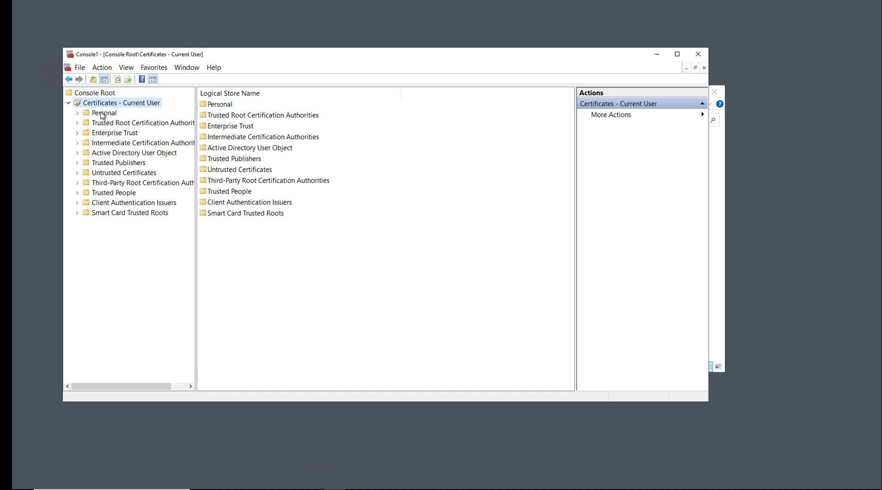
pyautogui.click(101, 113)
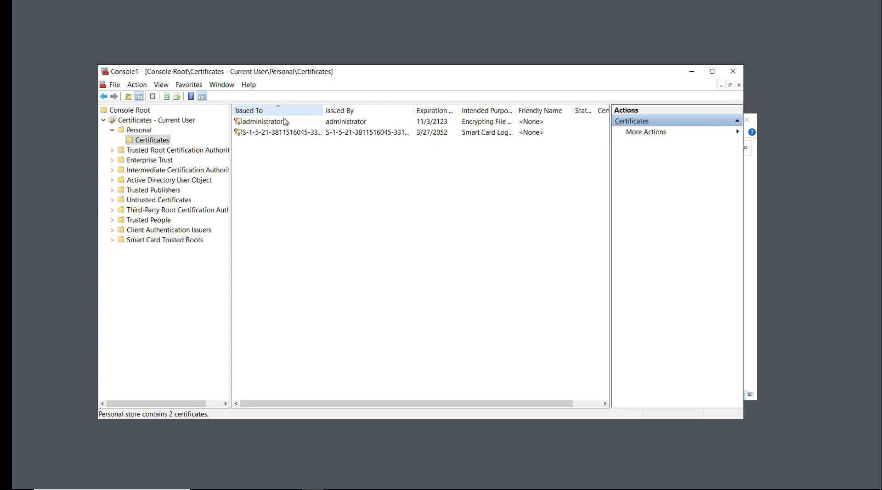
pyautogui.click(271, 122)
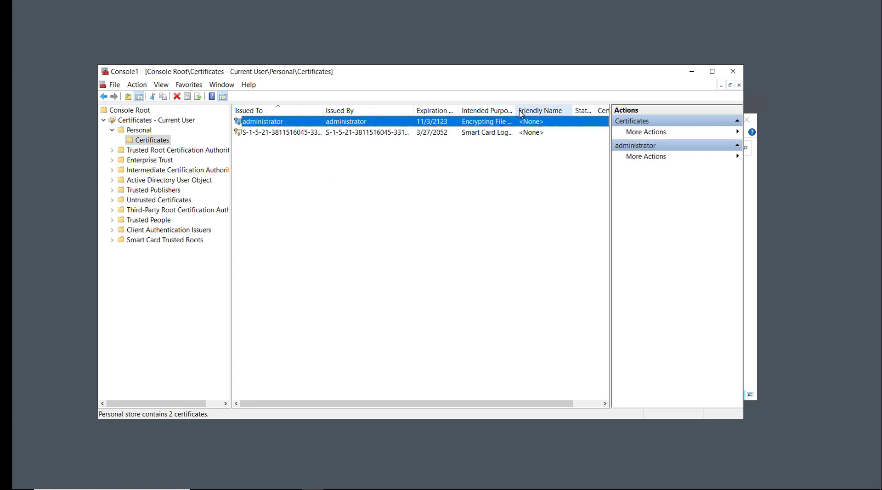
pyautogui.moveTo(516, 108); pyautogui.dragTo(561, 111)
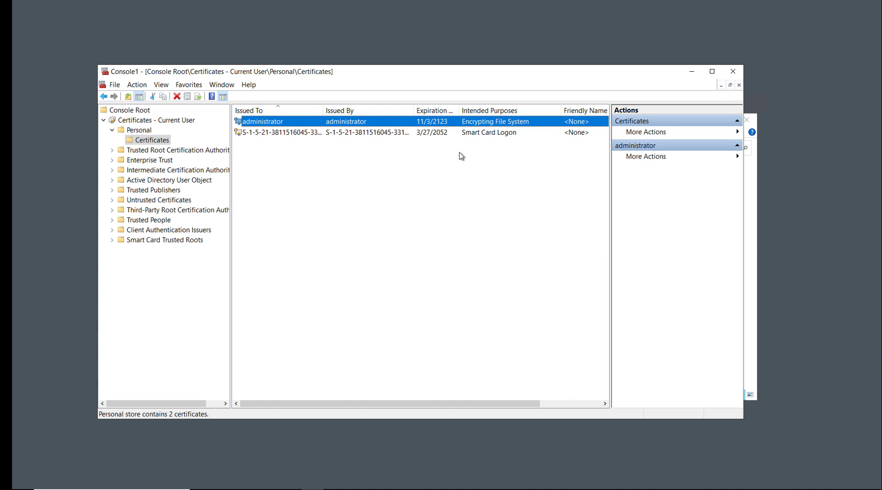
# Confirm the Test file in the Encrypt folder still opens in Notepad, then close Notepad and Explorer.
pyautogui.click(755, 236)
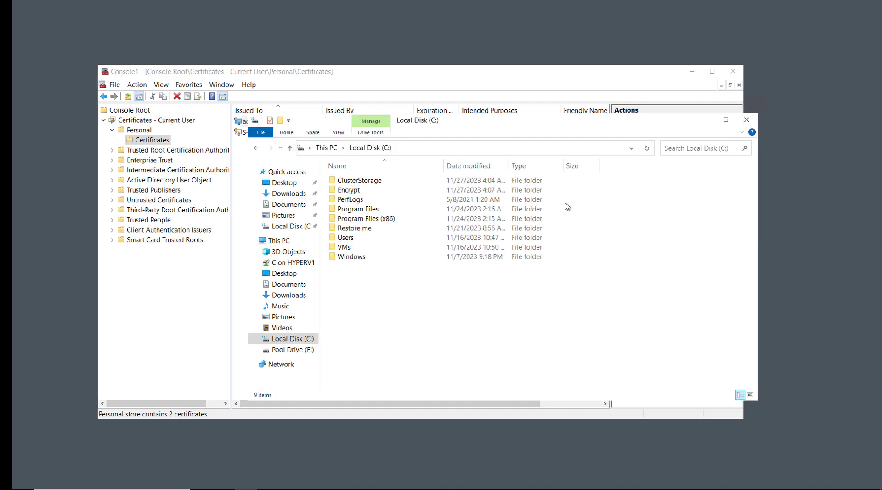
pyautogui.doubleClick(357, 190)
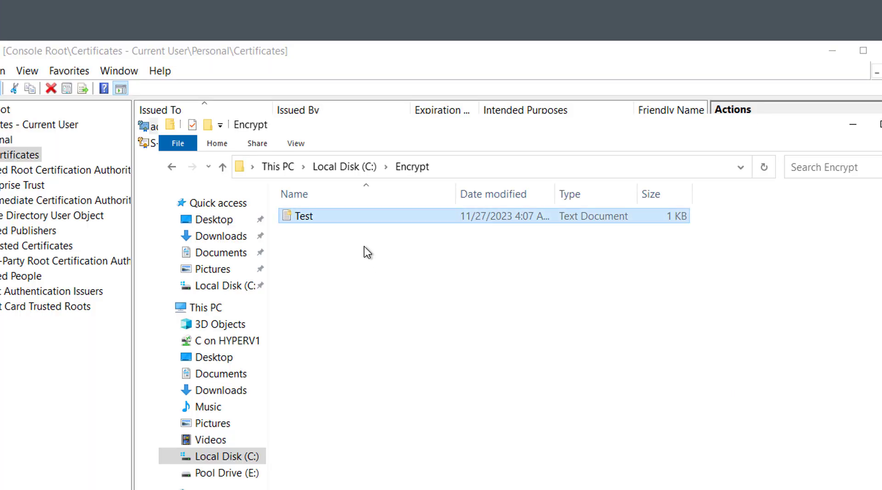
pyautogui.doubleClick(364, 216)
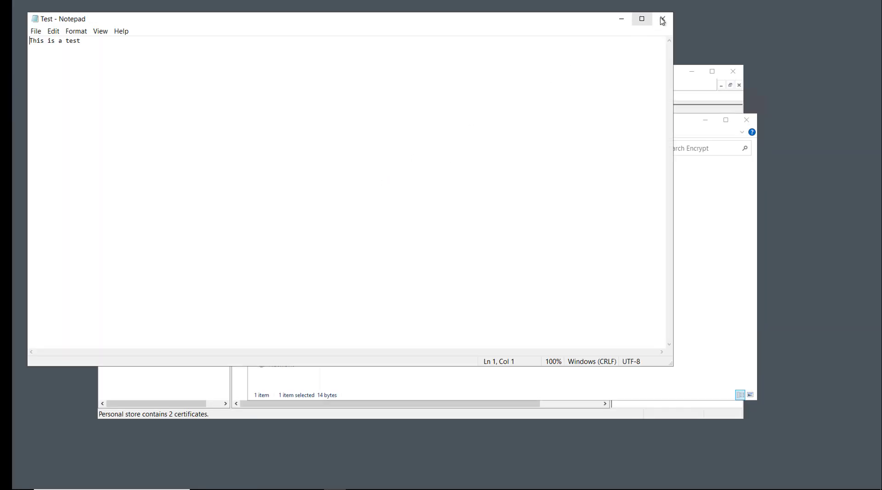
pyautogui.click(663, 19)
pyautogui.click(747, 120)
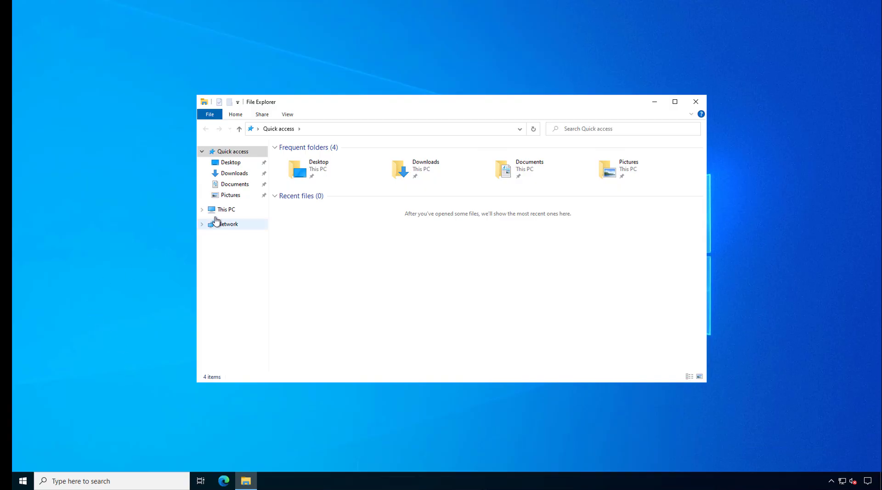
# Under the other account, open C:\Encrypt\Test and dismiss the permission-denied warning.
pyautogui.click(220, 209)
pyautogui.click(364, 258)
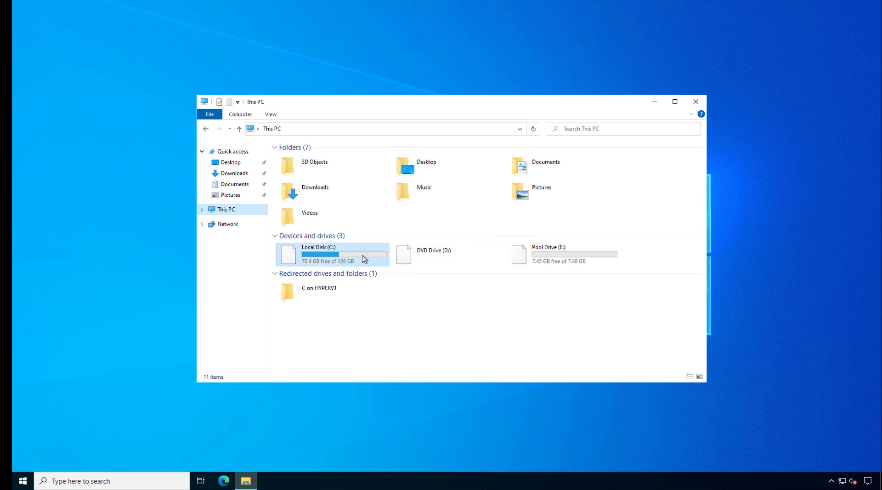
pyautogui.doubleClick(365, 259)
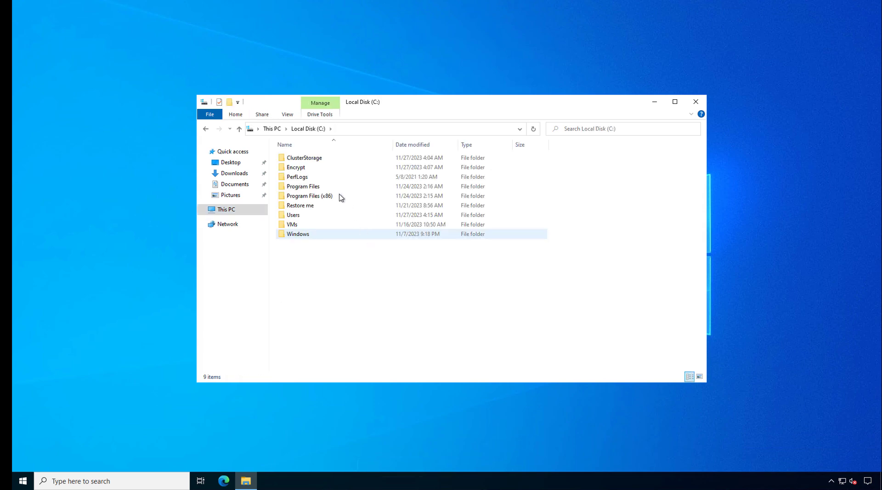
pyautogui.doubleClick(306, 169)
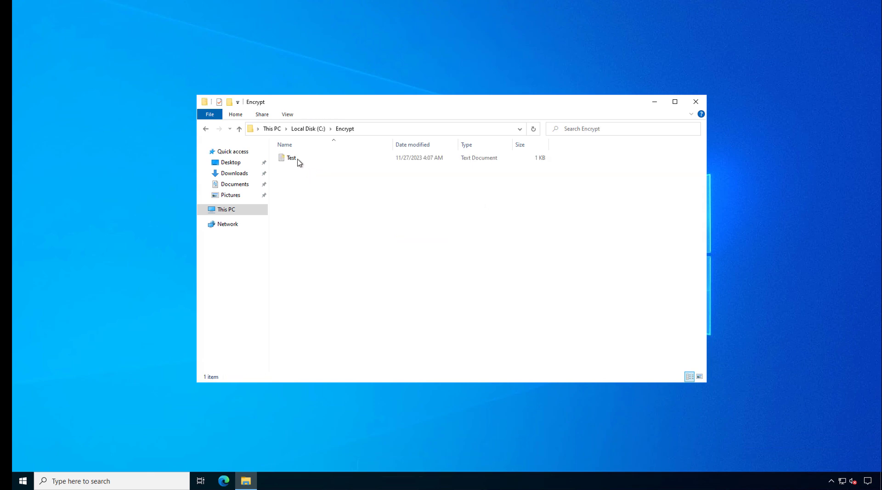
pyautogui.doubleClick(294, 158)
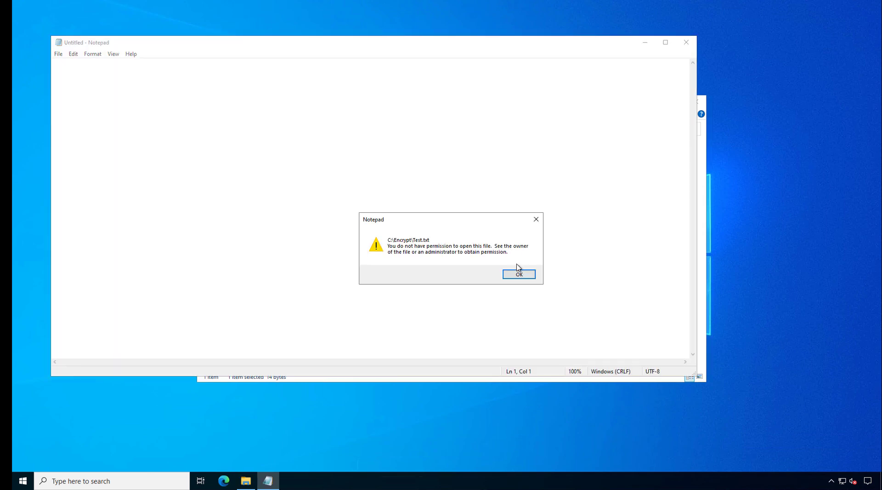
pyautogui.click(521, 277)
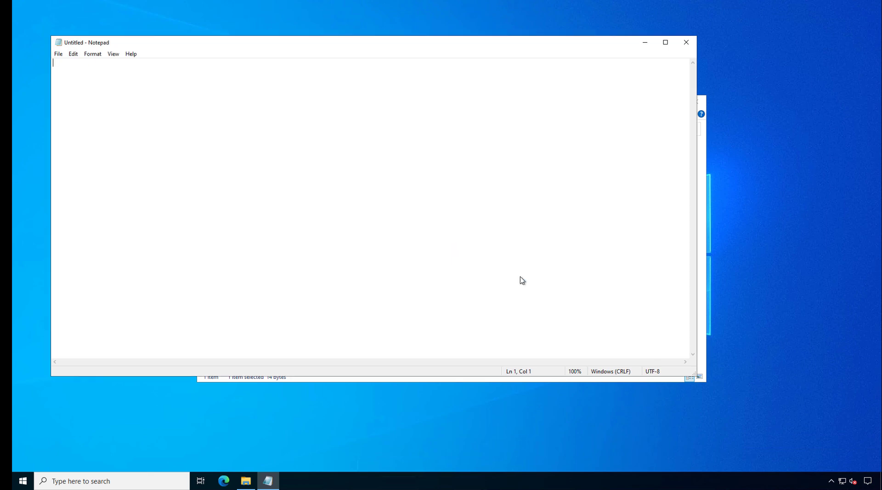
pyautogui.click(686, 43)
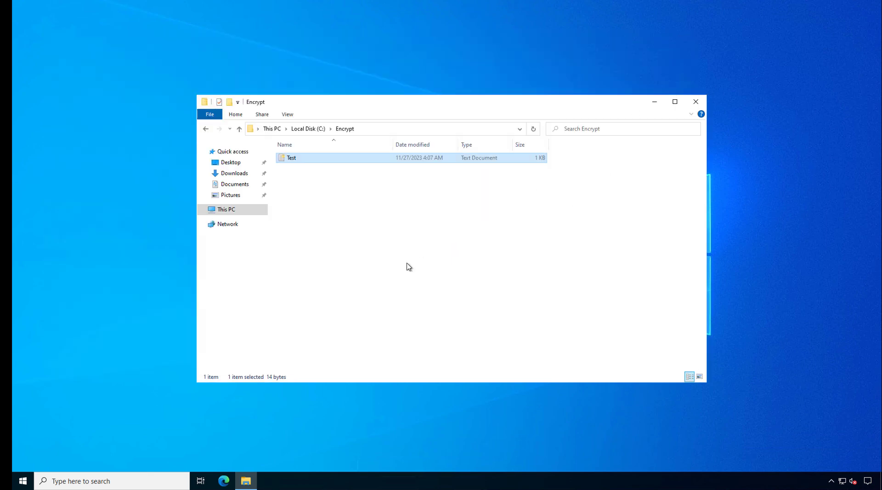